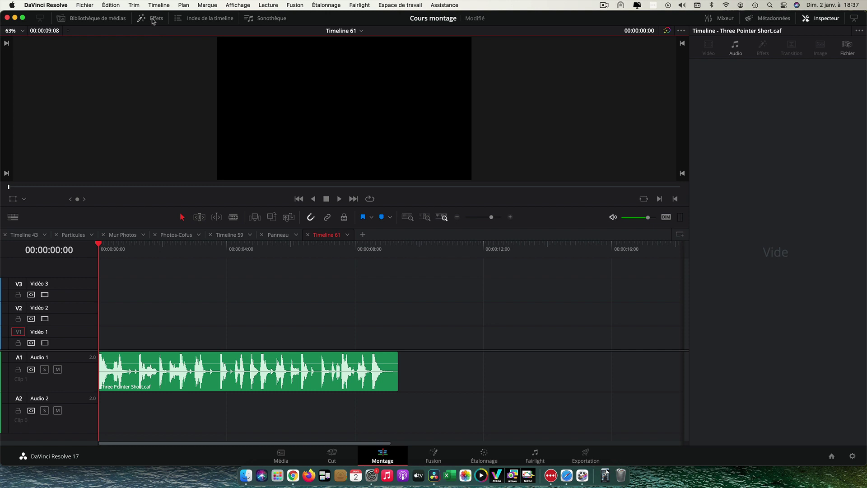
- Place a Fusion Composition on Video 1 at the timeline start and extend it to about the length of the audio clip
click(152, 19)
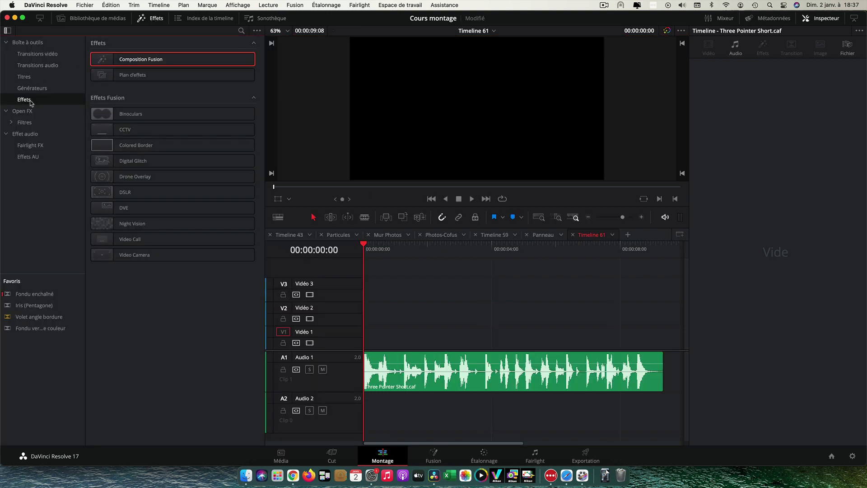
drag(100, 61, 367, 351)
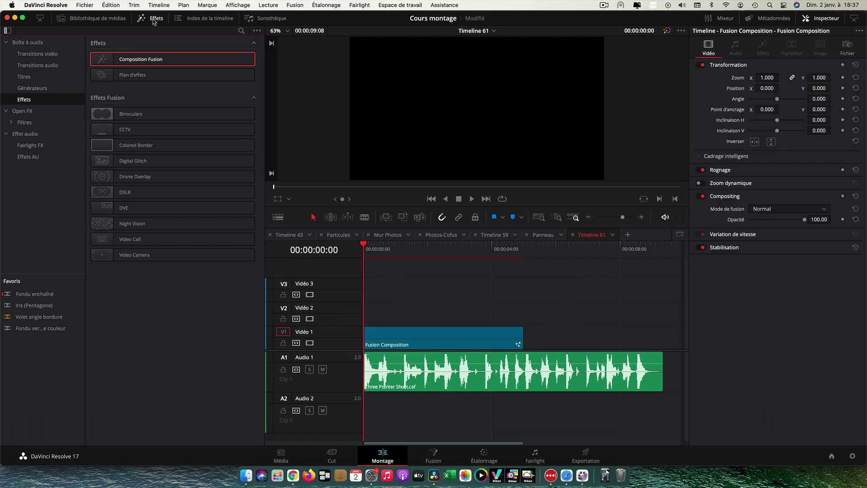
click(155, 19)
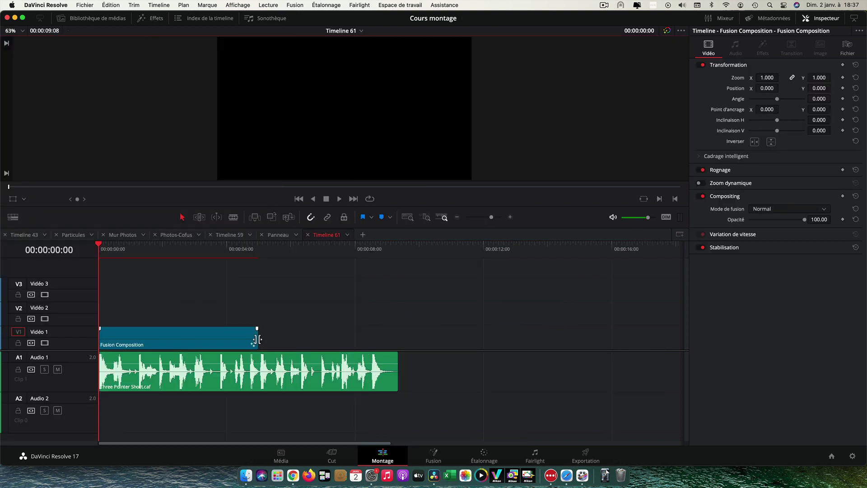
drag(259, 343, 396, 337)
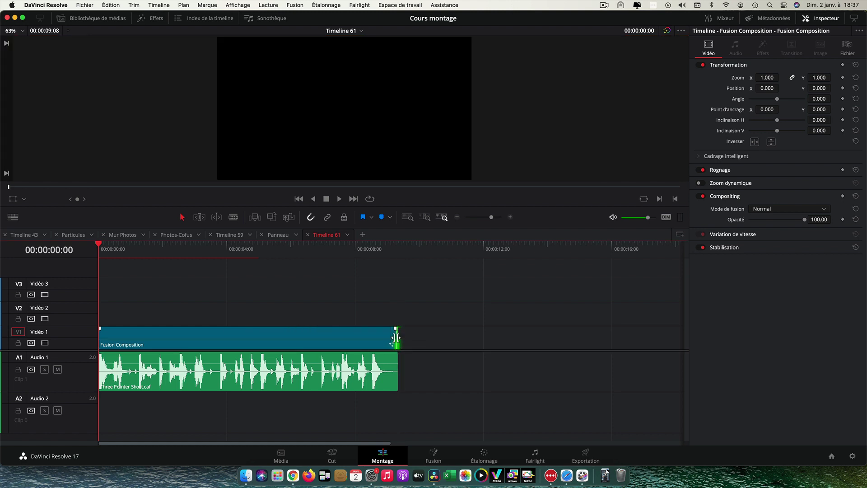
click(296, 338)
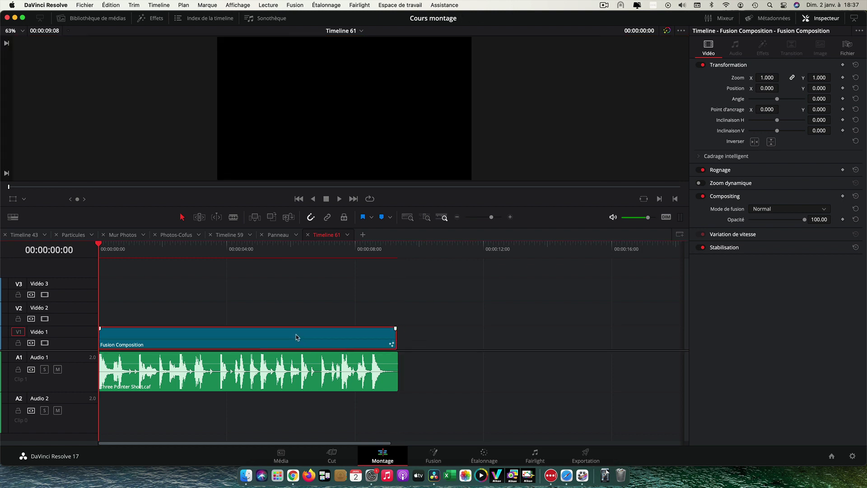
- Open the composition in Fusion, add a Background node well ahead of MediaOut1, and set the background's alpha to 0.0
click(433, 456)
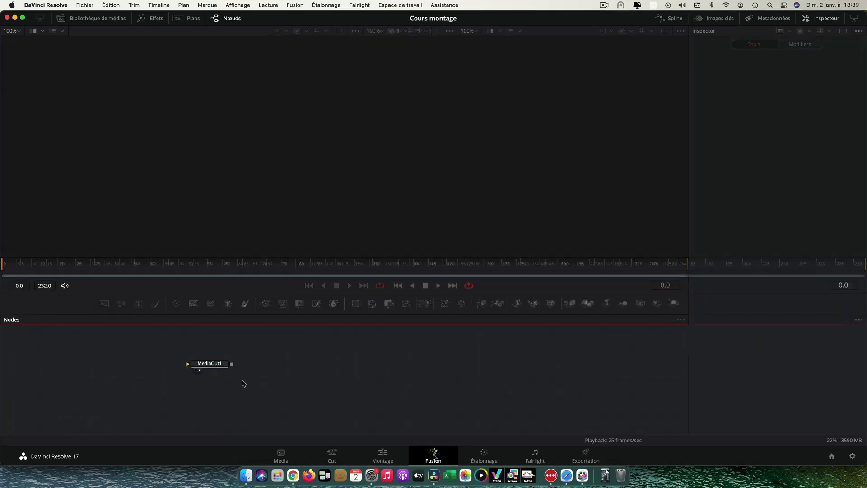
drag(219, 367, 517, 382)
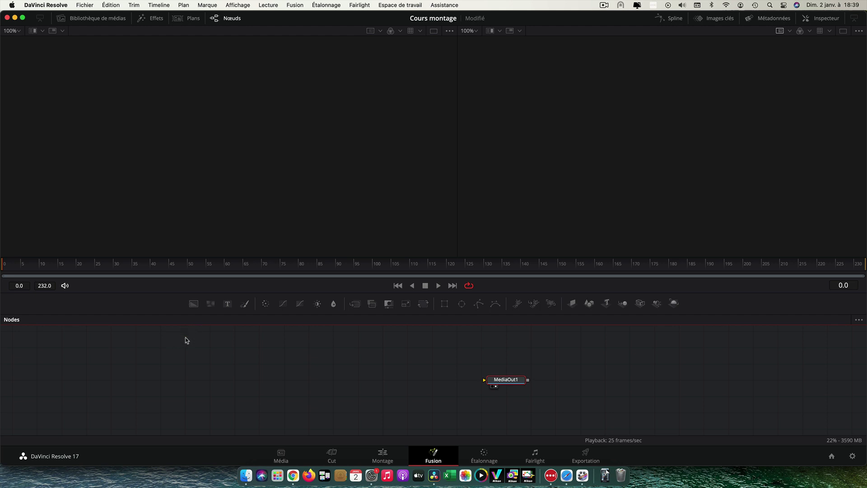
drag(193, 303, 197, 373)
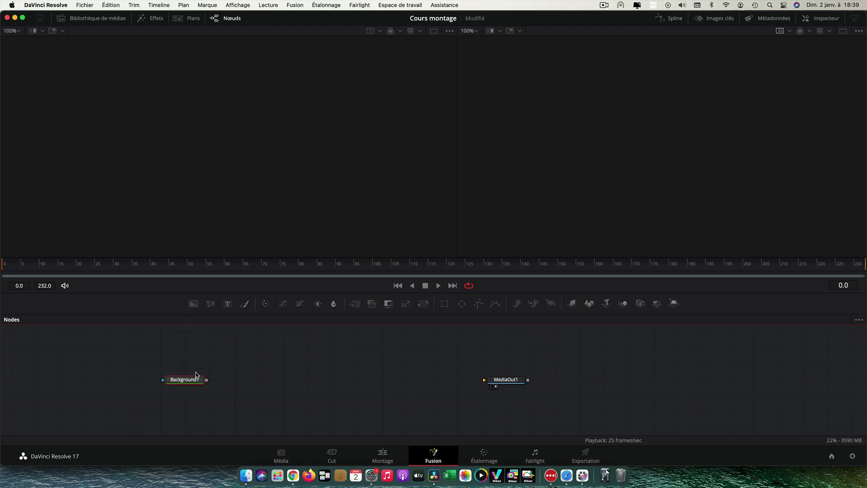
click(825, 19)
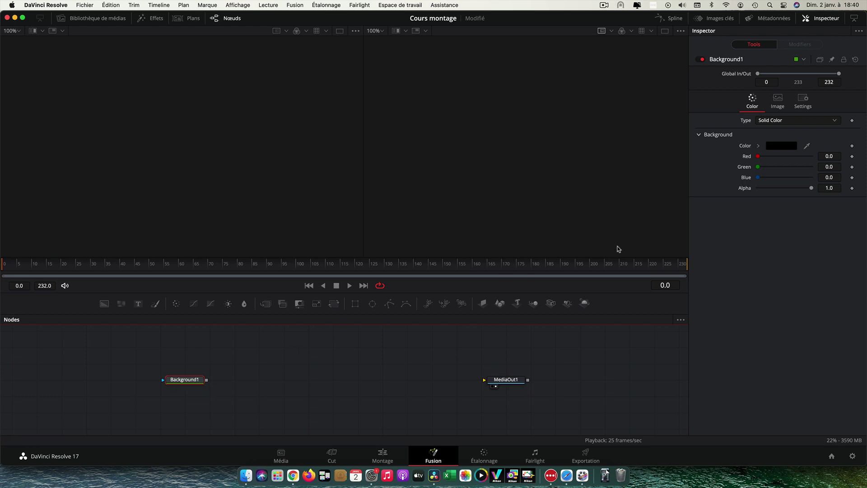
drag(811, 187, 754, 191)
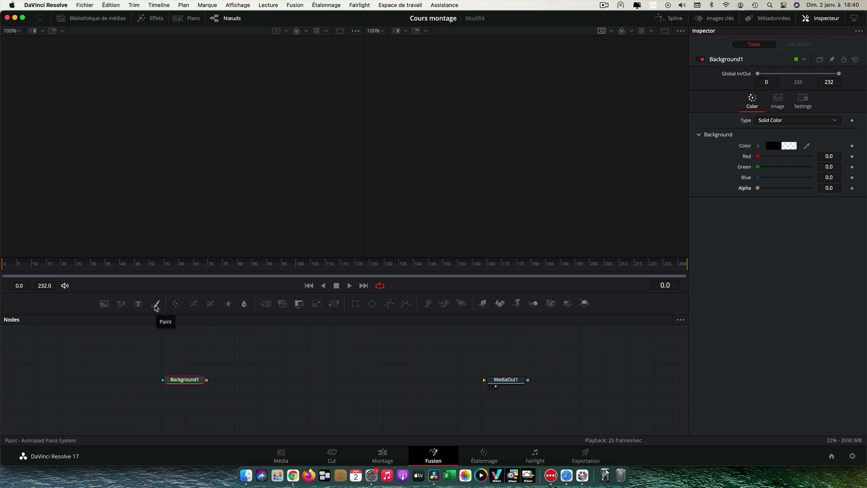
- Insert a Paint node after Background1, connect it to MediaOut1, and display the Paint node in the first viewer
click(155, 304)
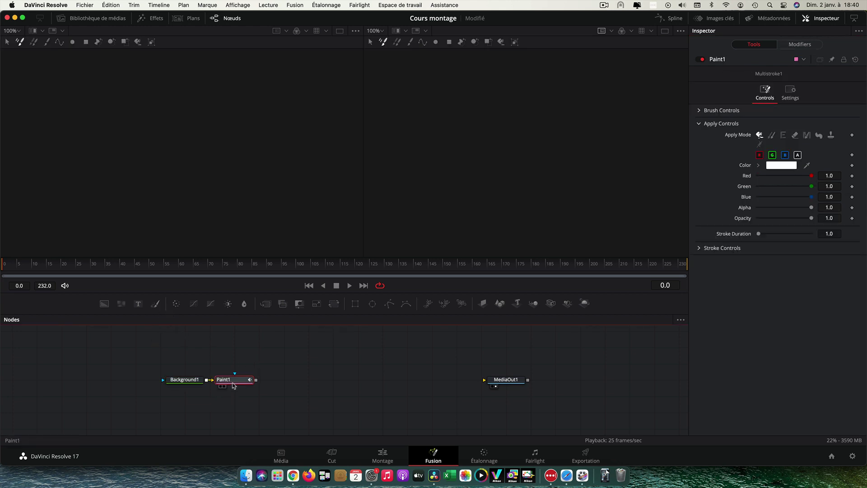
mouse_move(239, 384)
mouse_down()
mouse_move(438, 366)
mouse_move(485, 381)
mouse_up()
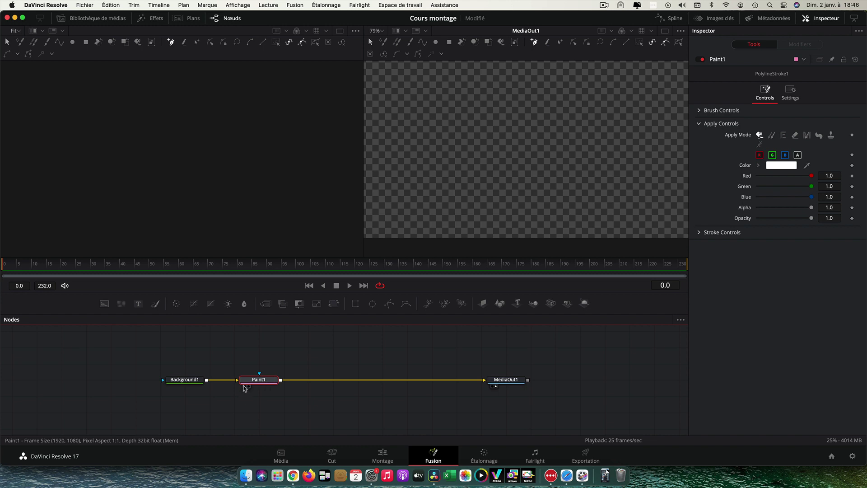
key(1)
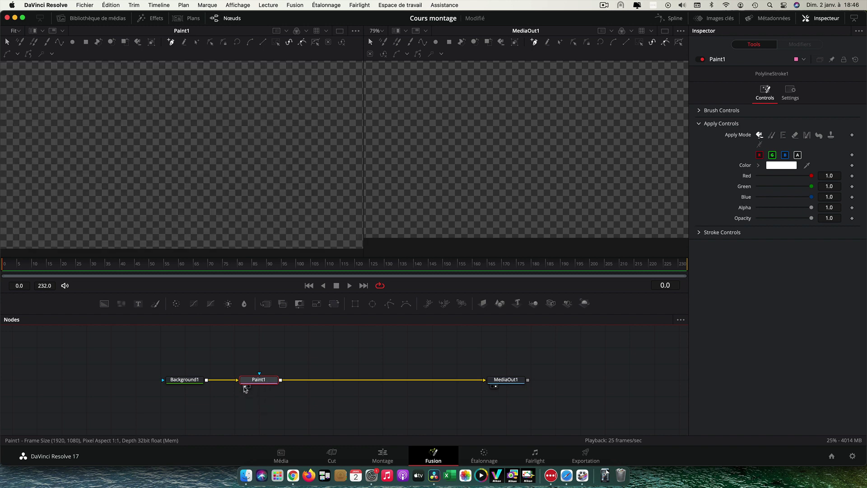
key(1)
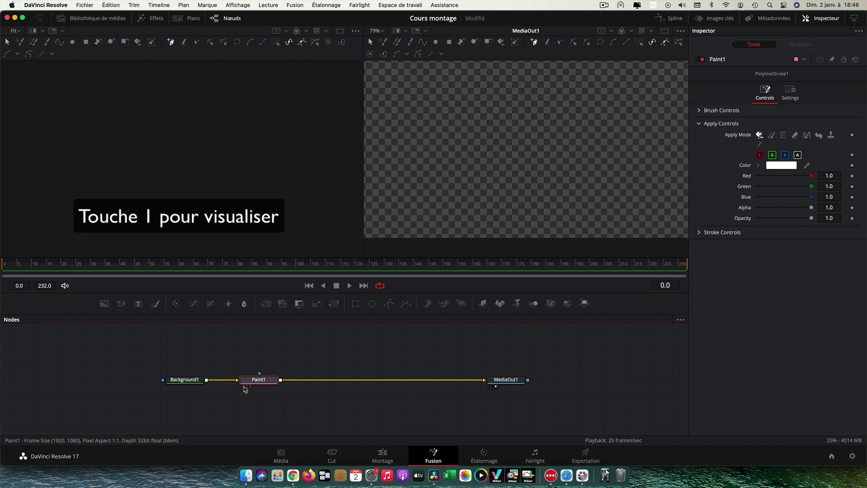
key(1)
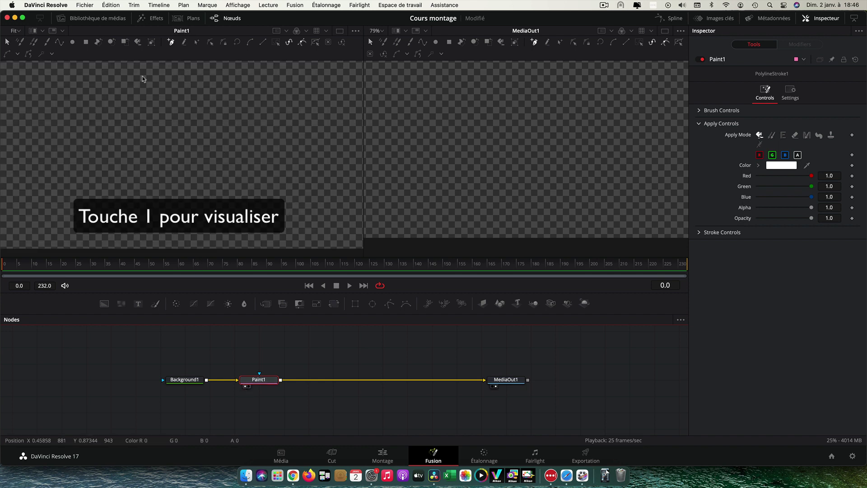
- Draw a straight vertical Polyline Stroke near the frame's left side, from near its bottom to just above mid-height, with spacing 0.0
click(59, 42)
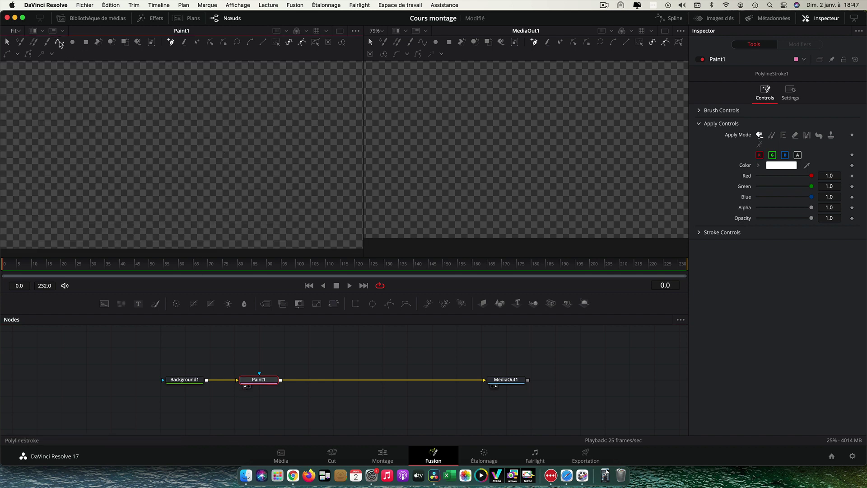
click(67, 221)
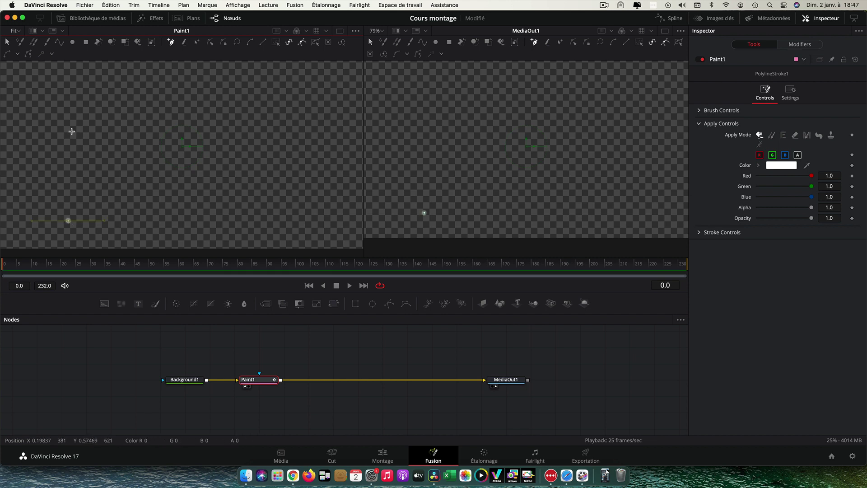
shift+click(72, 131)
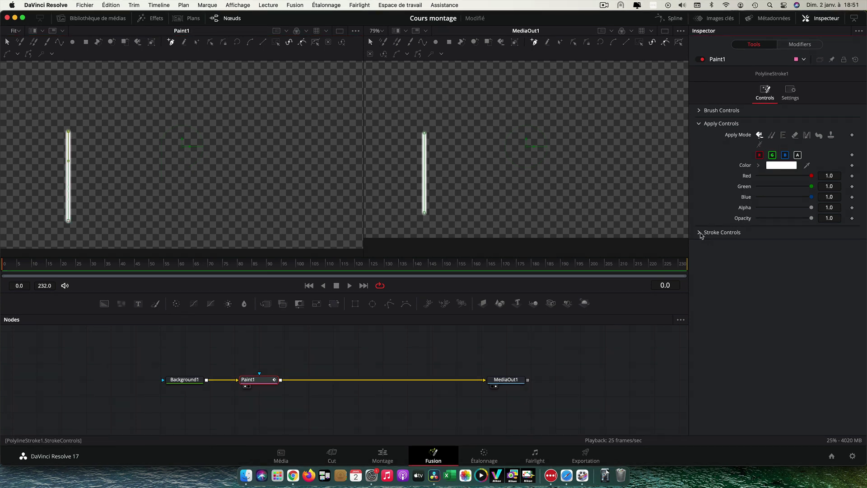
click(700, 233)
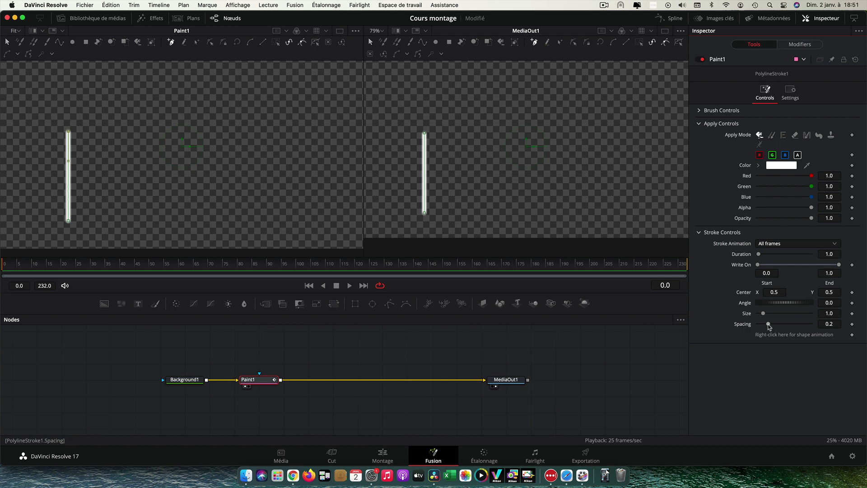
drag(768, 324, 732, 325)
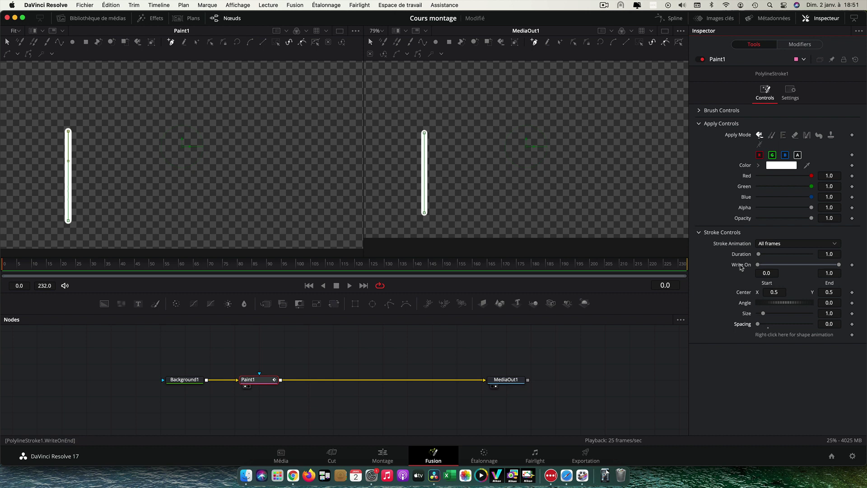
- Modify the stroke's Write On end with a MIDI Extractor and show that modifier's controls
right_click(741, 267)
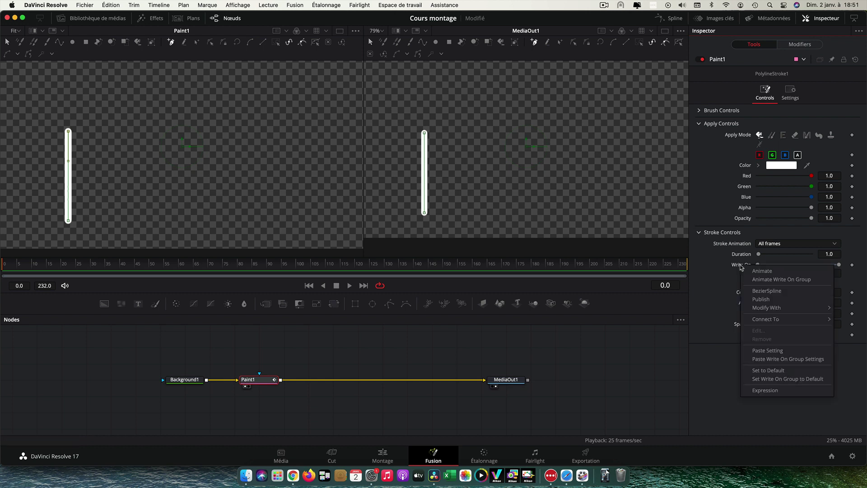
mouse_move(769, 310)
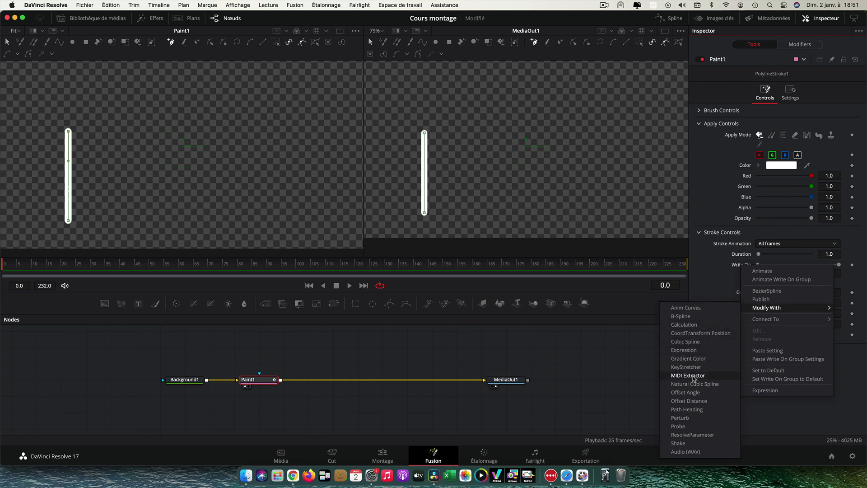
click(694, 379)
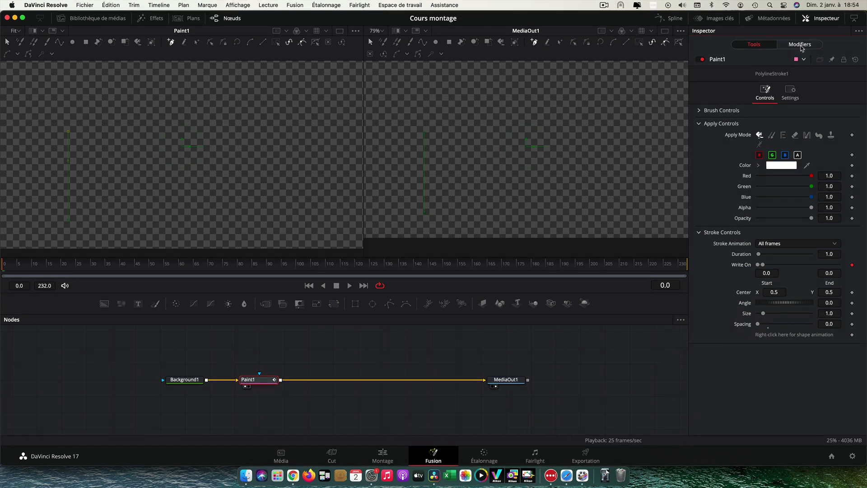
click(801, 45)
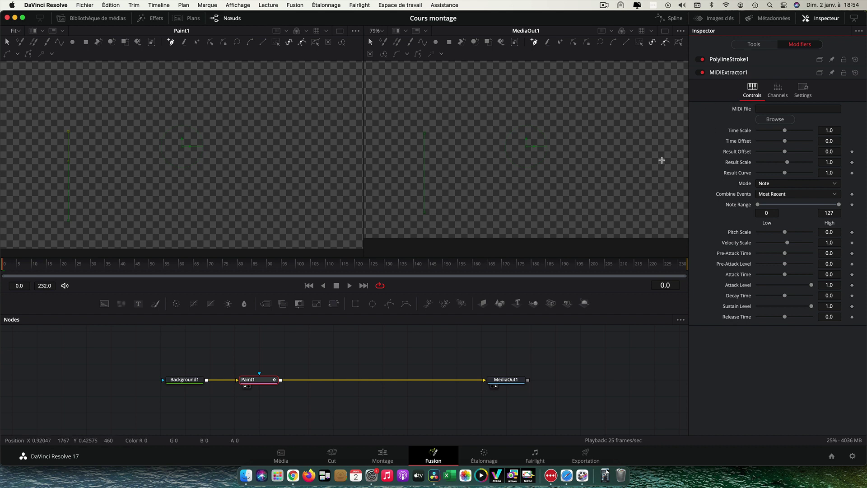
- Switch to Chrome and search Google for "mp3 to midi file"
key(super+Tab)
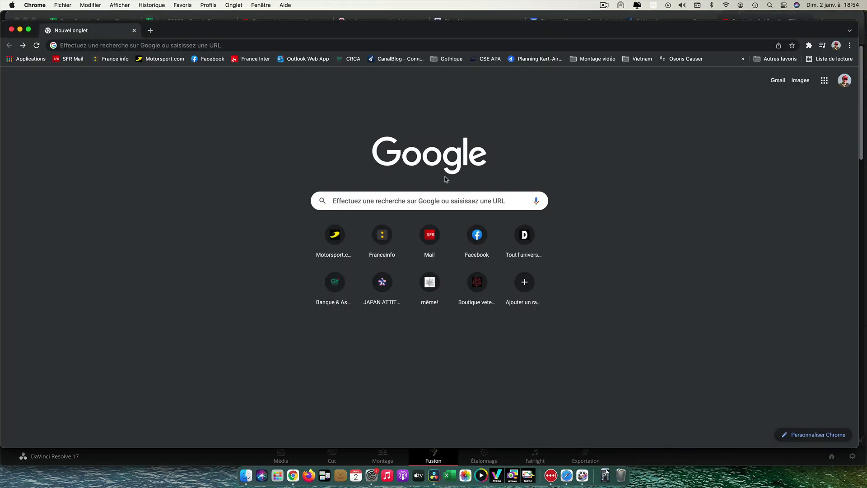
click(395, 199)
text(mp)
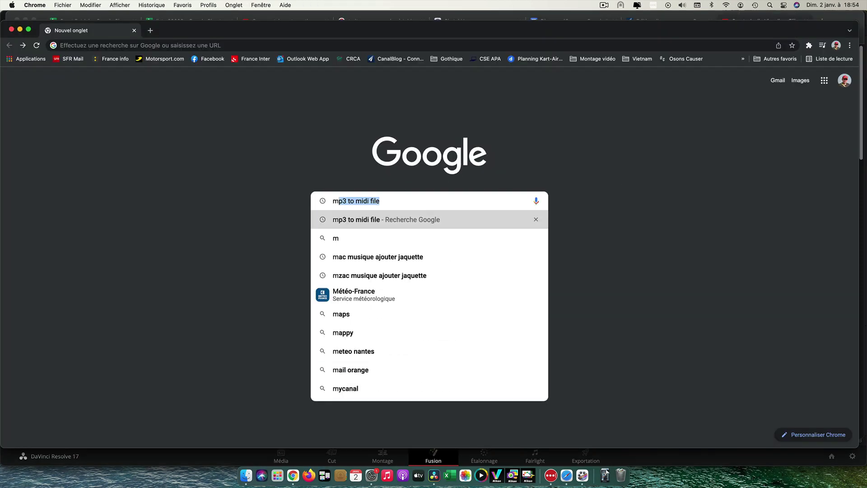
text(")
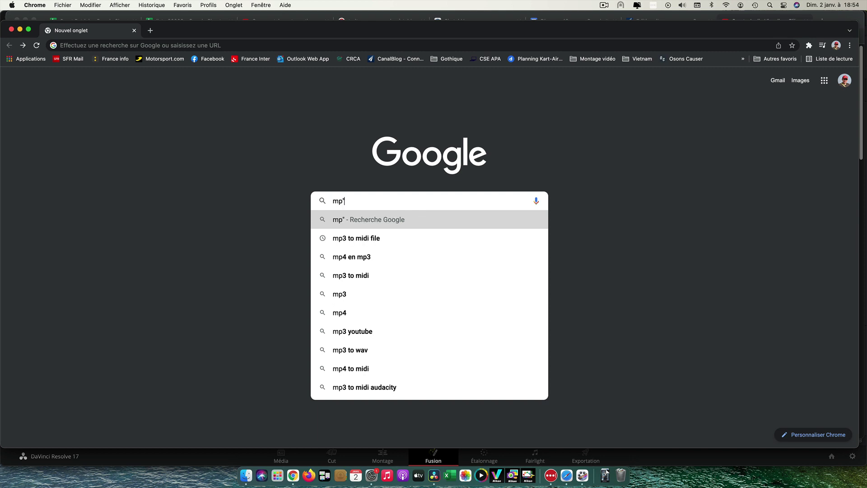
key(BackSpace)
text(3 to midi file)
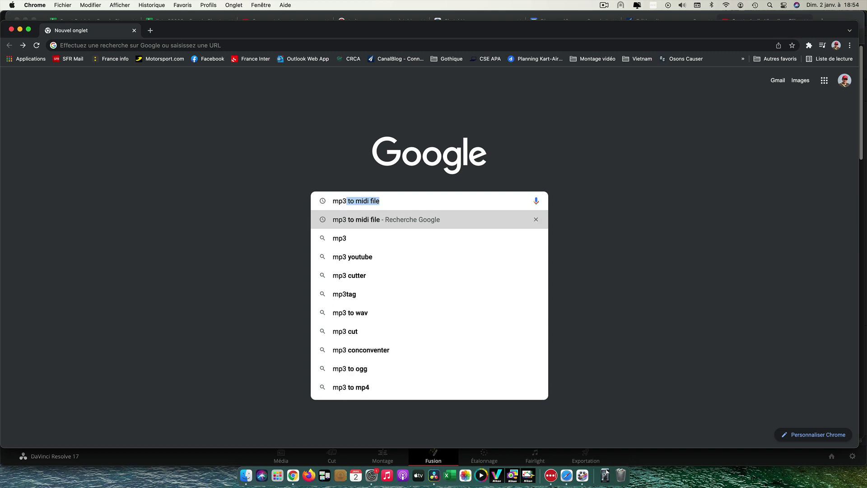
click(353, 223)
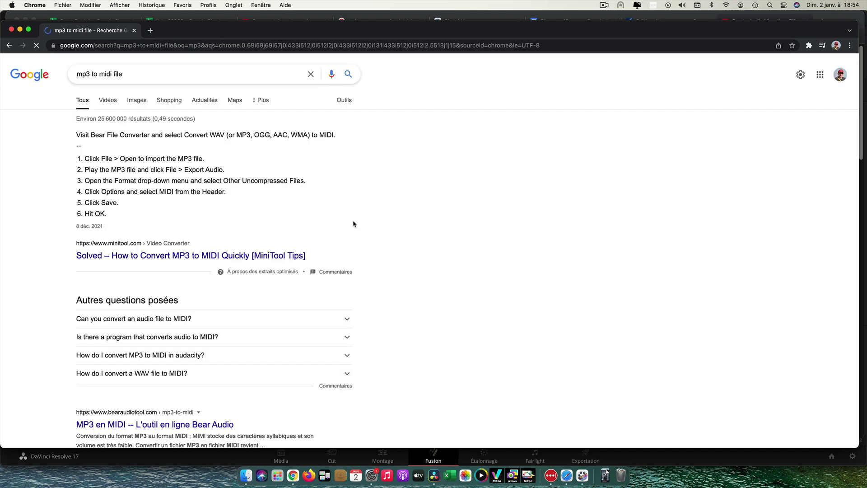
- Open the "MP3 en MIDI" online converter from Bear Audio among the search results
scroll(254, 319, down, 1)
scroll(254, 318, down, 3)
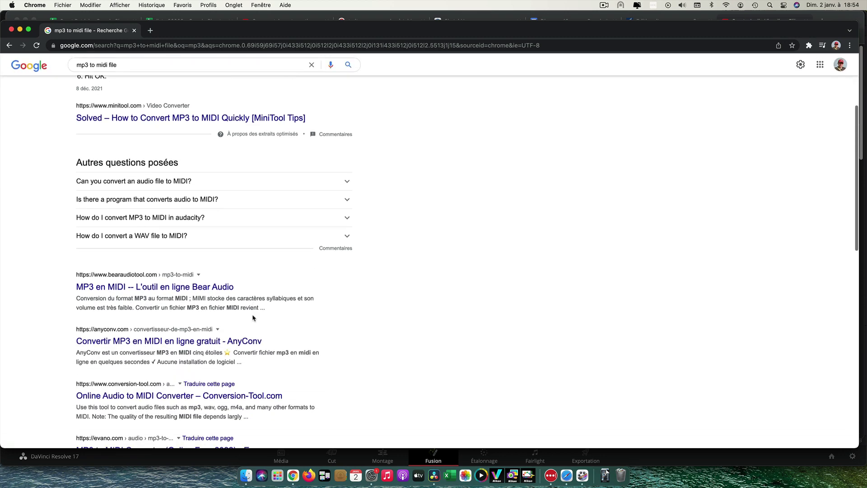
click(168, 292)
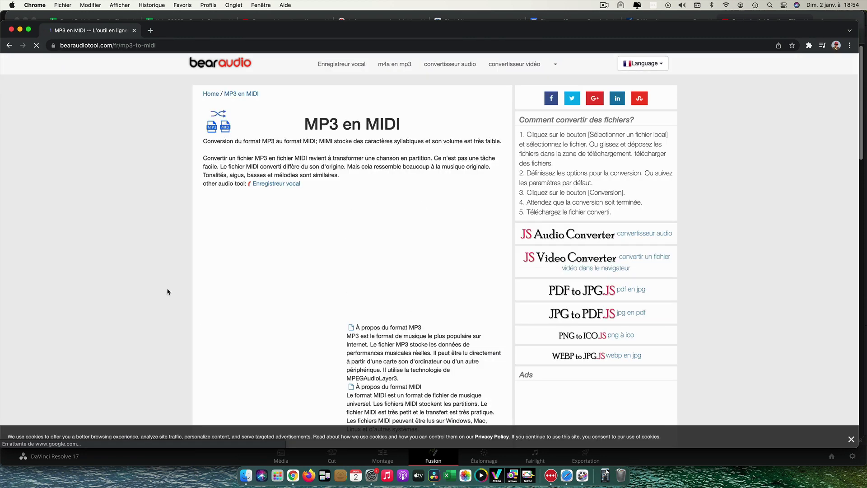
- Add Three Pointer Short.wav from the Encodage folder in Finder as the converter's source file
scroll(168, 291, down, 4)
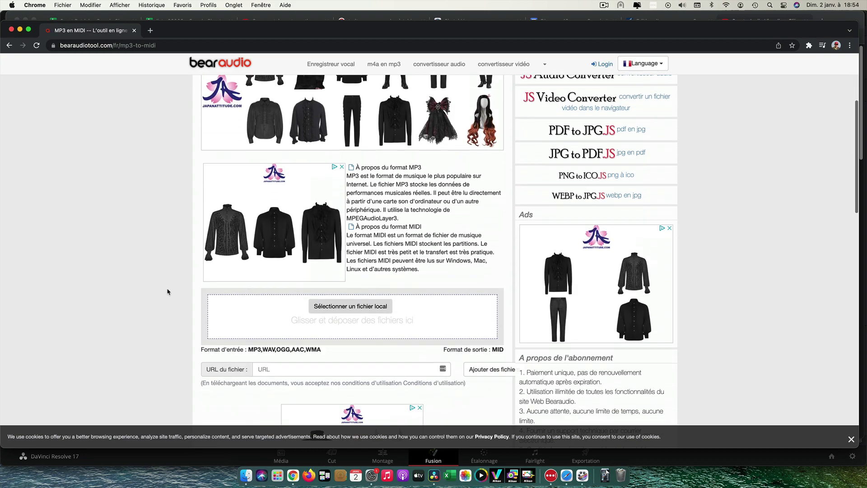
scroll(168, 292, down, 4)
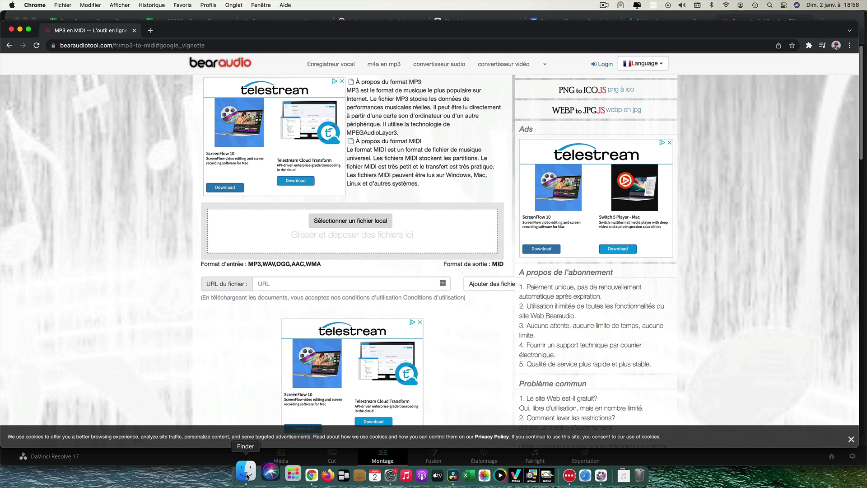
click(246, 472)
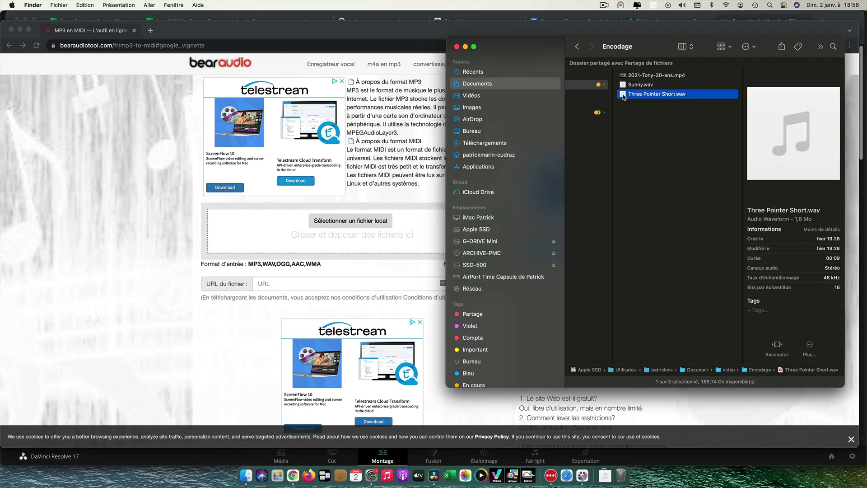
drag(623, 96, 343, 229)
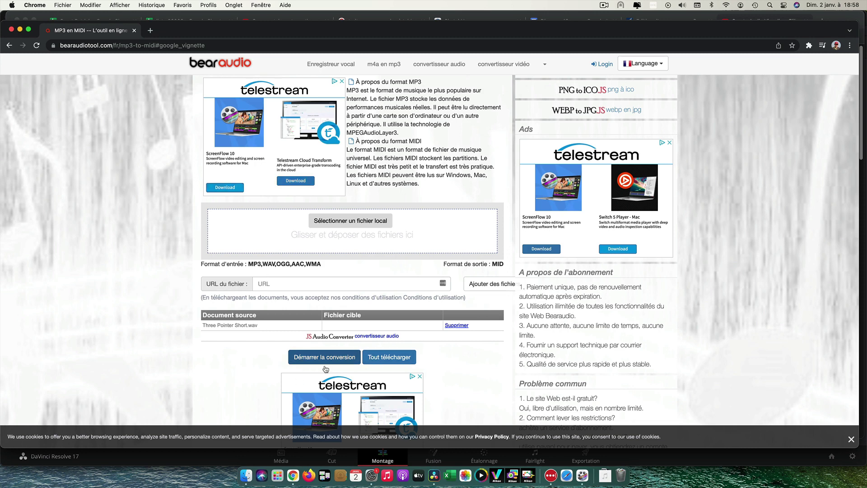
- Convert Three Pointer Short.wav to MIDI and download the resulting Three Pointer Short.wav.mid file
click(323, 358)
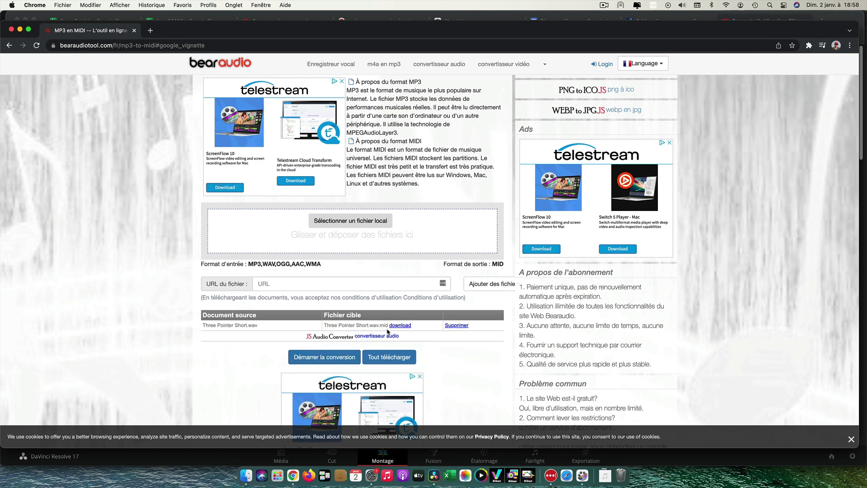
click(402, 326)
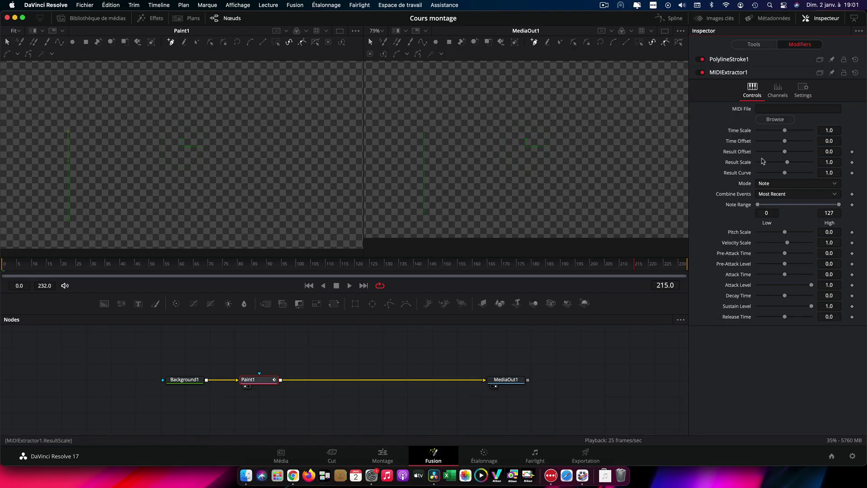
- Back in DaVinci Resolve, load Three Pointer Short.wav.mid from the Encodage folder as the MIDI Extractor's MIDI file
click(774, 119)
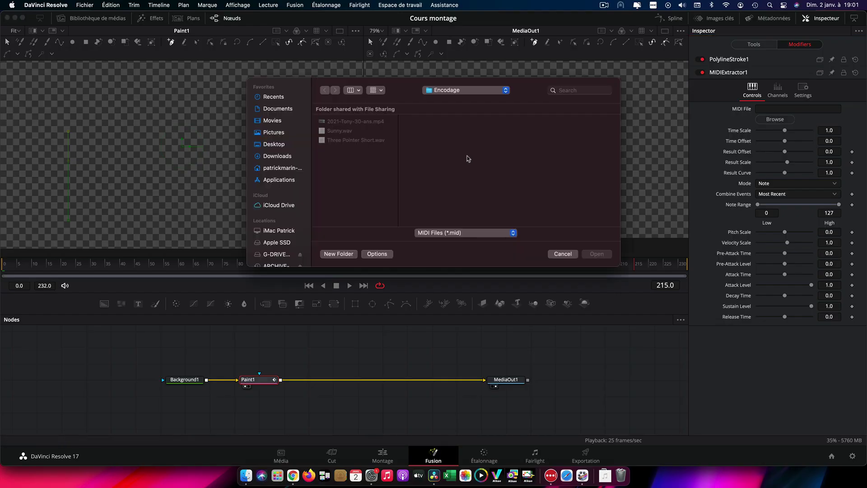
click(352, 150)
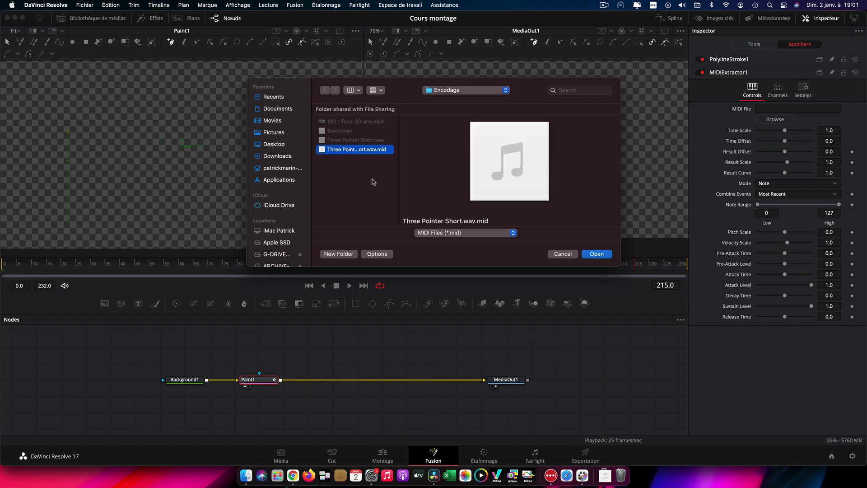
click(597, 255)
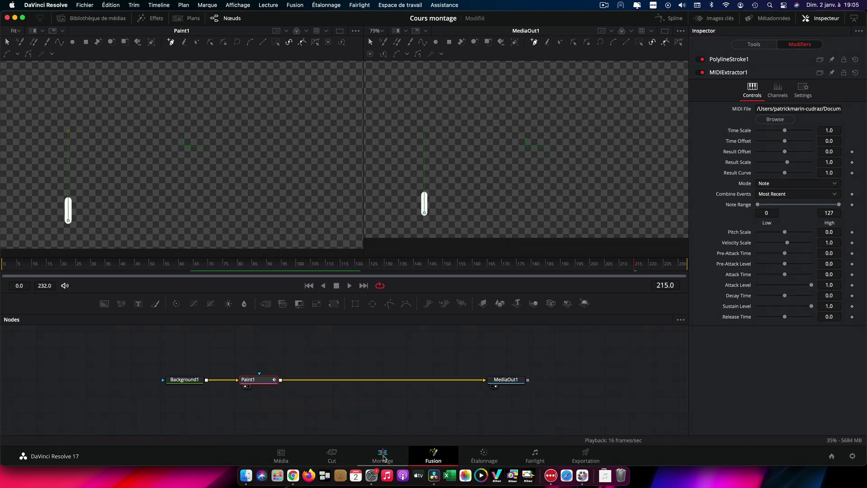
- Play Timeline 61 from its start on the Montage page to check how the stroke reacts to the audio
click(382, 456)
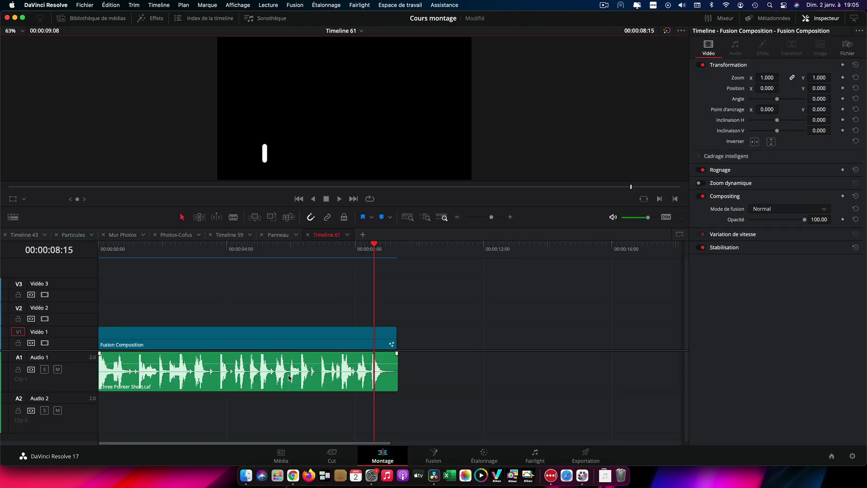
drag(374, 247, 80, 244)
key(space)
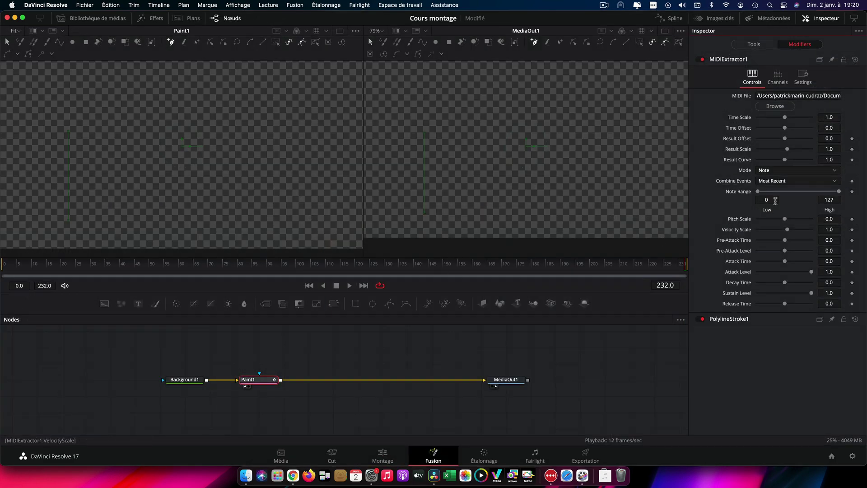
- Set the MIDI Extractor's Combine Events to Sum and its Result Scale to 0.1
click(835, 181)
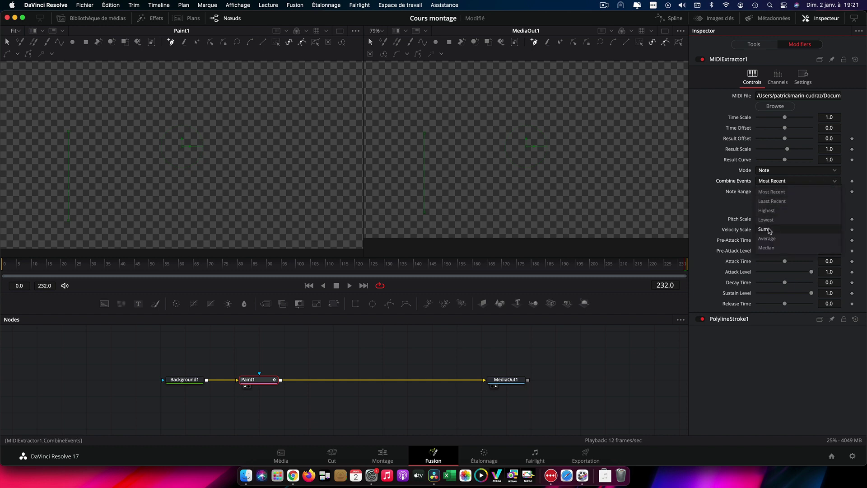
click(770, 229)
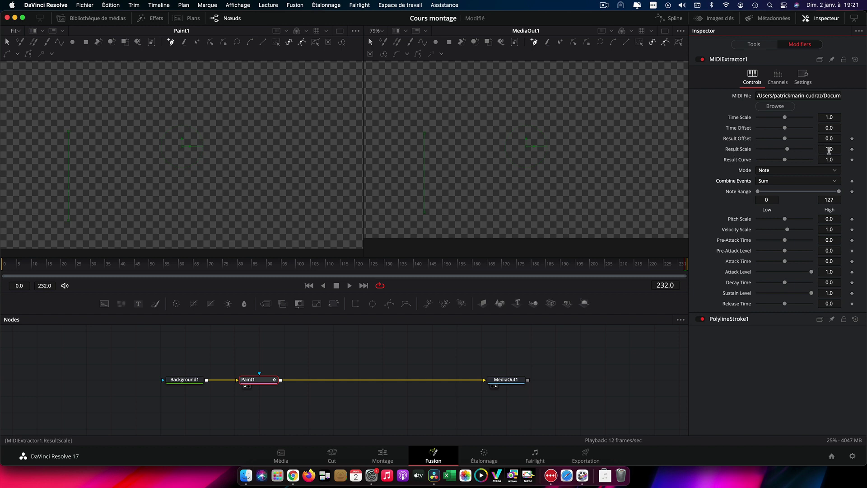
drag(832, 150, 829, 150)
drag(832, 150, 832, 150)
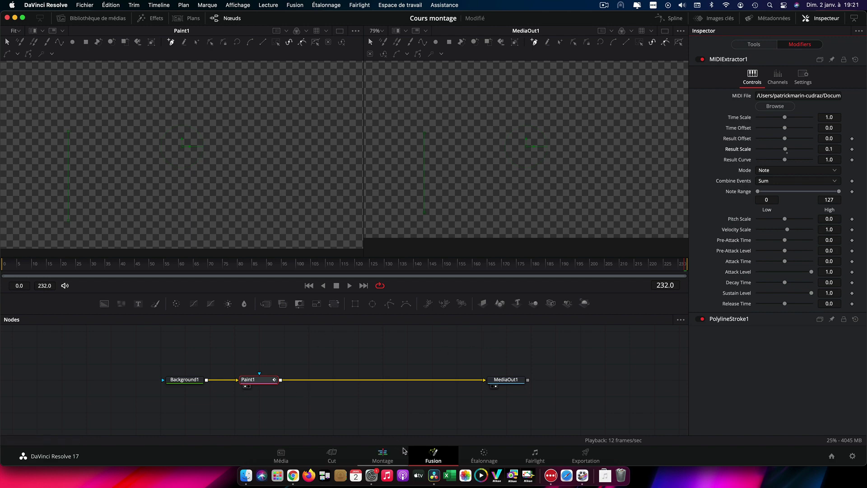
- Replay the timeline from its start on the Montage page to check the rescaled stroke movement
click(387, 457)
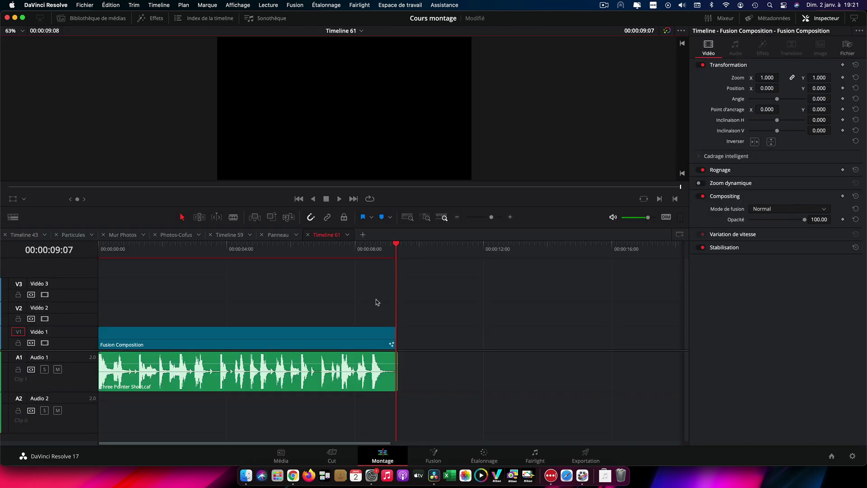
key(Home)
key(space)
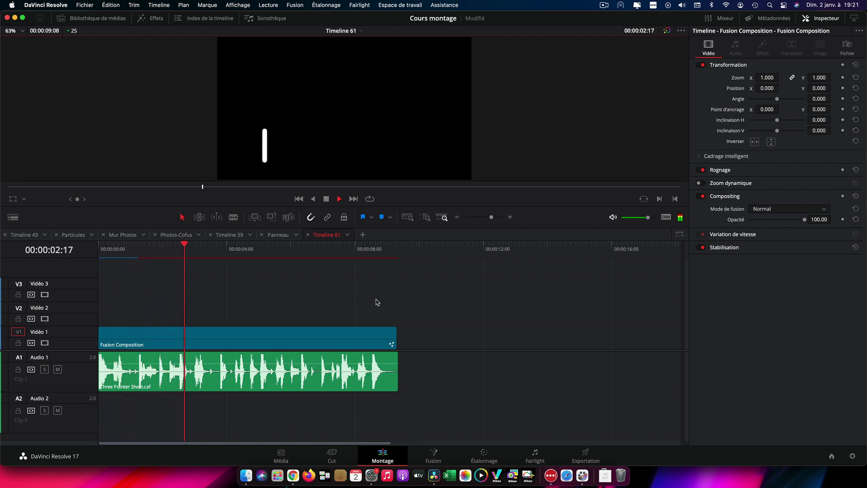
key(space)
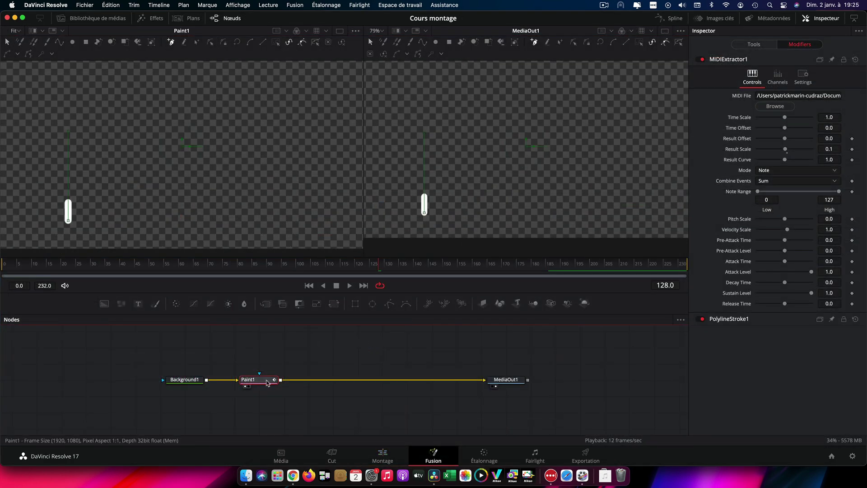
- Add a Duplicate node directly after Paint1 in the Fusion composition
mouse_move(267, 383)
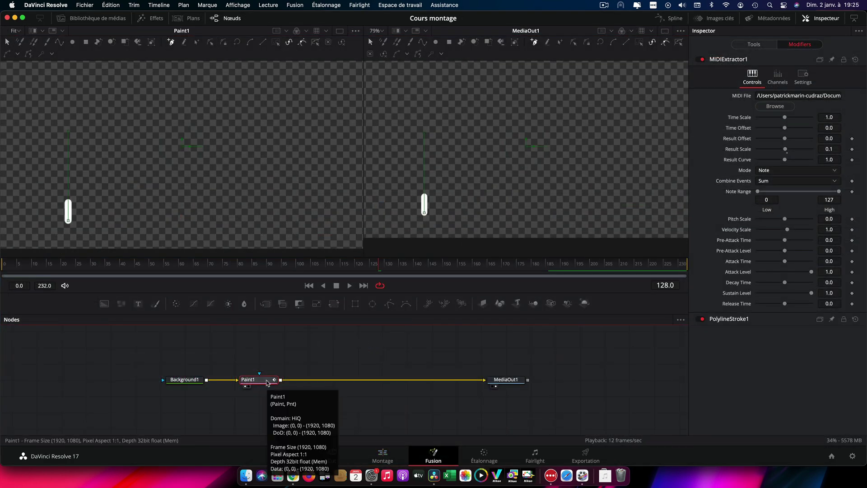
key(shift+space)
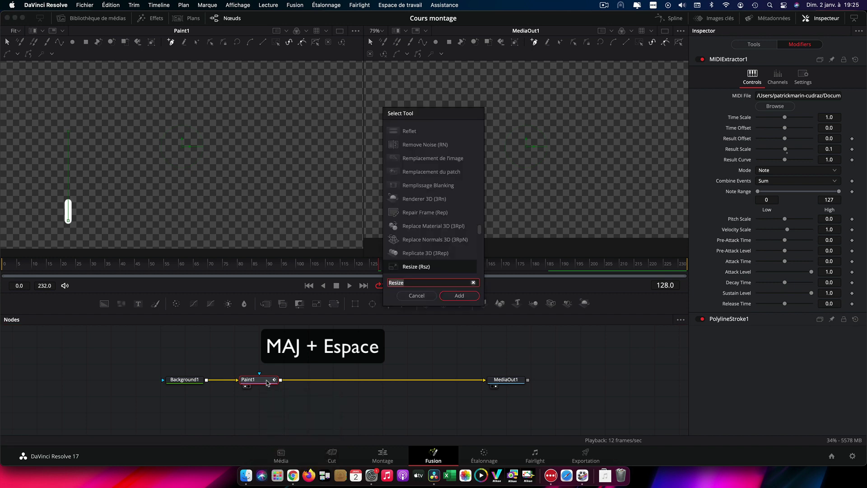
text(dupl)
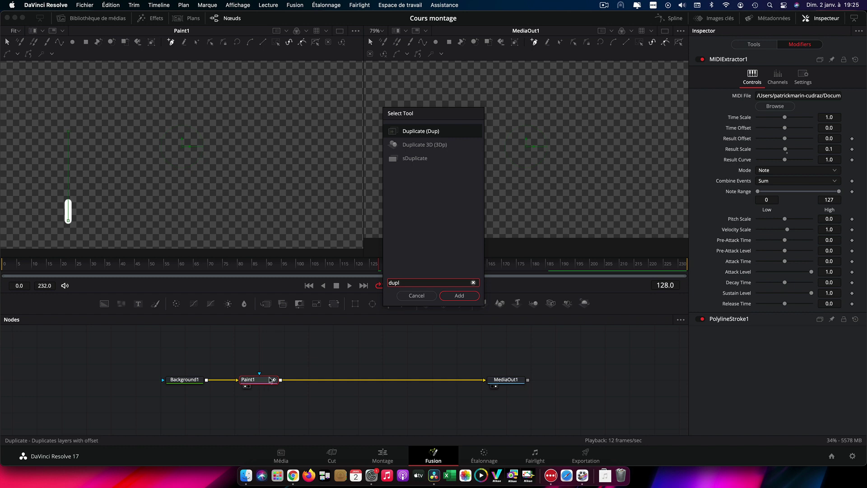
click(427, 135)
click(459, 296)
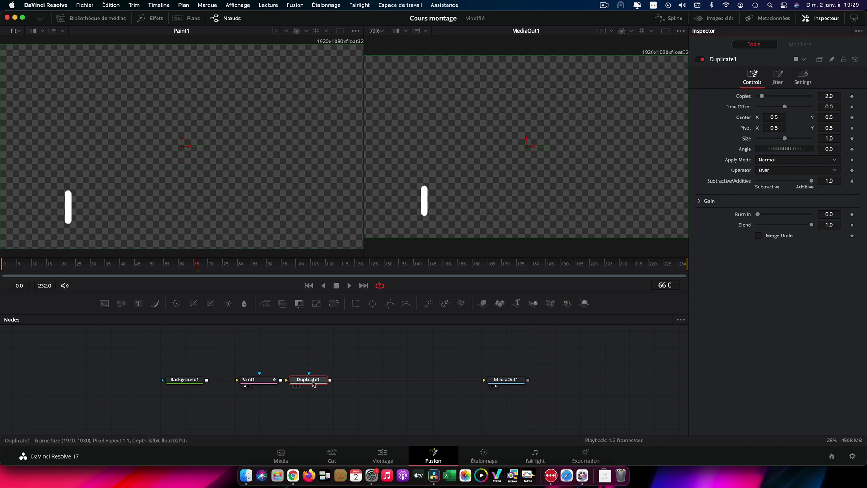
- Configure the Duplicate node with 20 copies, a Center X of 0.529 and a Time Offset of -0.57
click(313, 383)
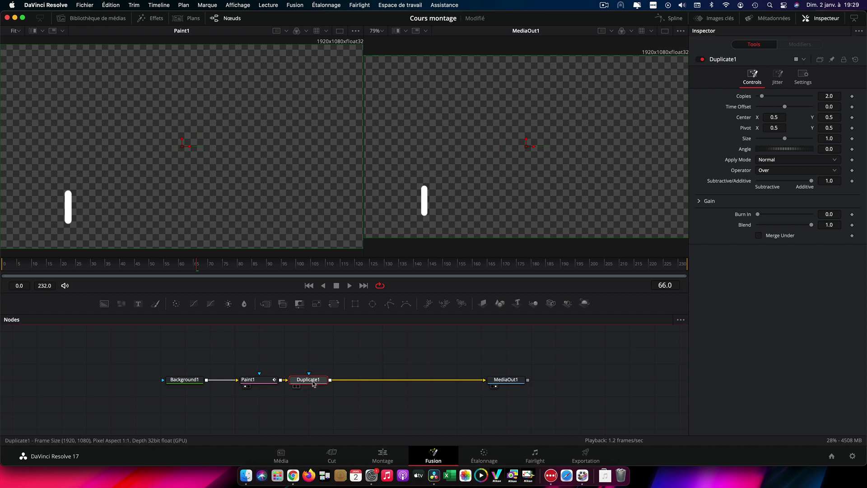
click(830, 96)
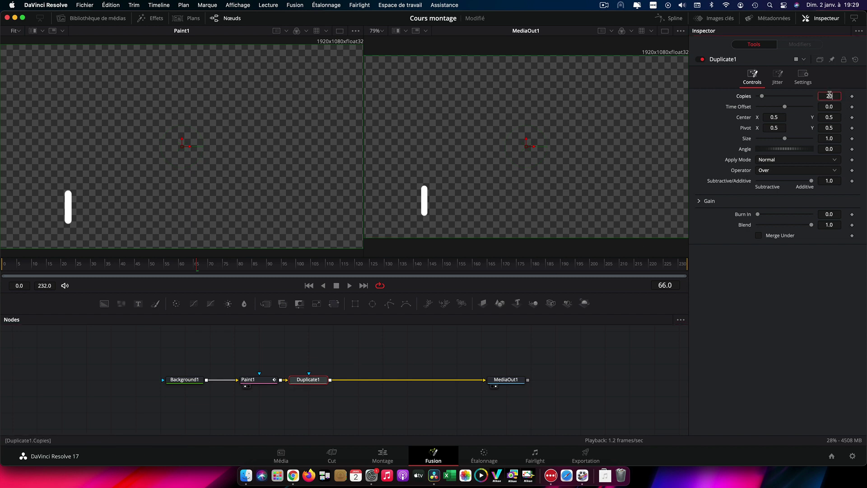
click(774, 117)
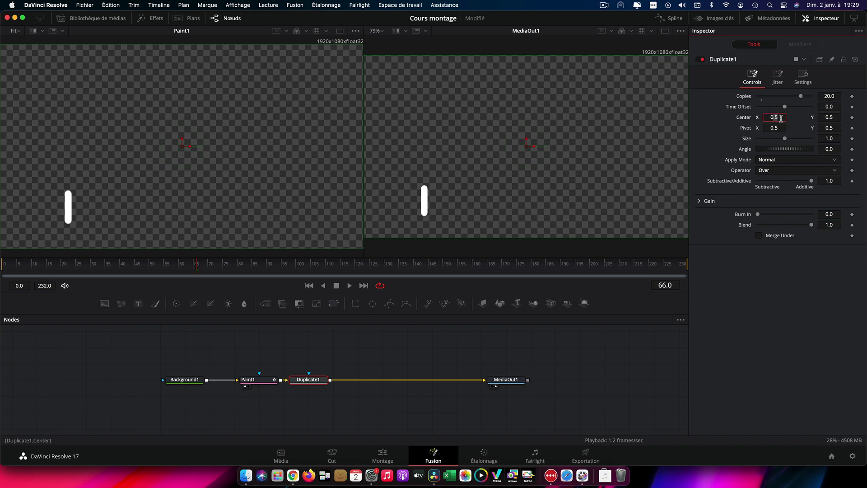
click(796, 123)
mouse_move(776, 118)
mouse_down()
mouse_move(789, 117)
mouse_move(777, 120)
mouse_up()
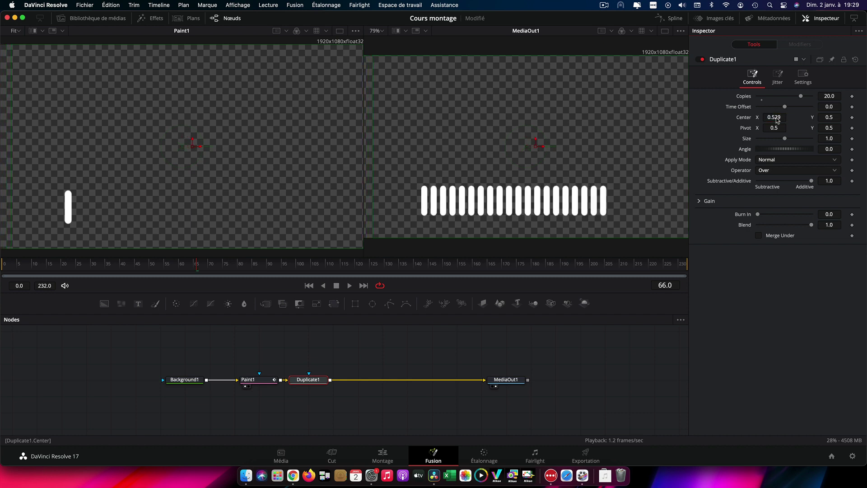
drag(785, 109, 782, 107)
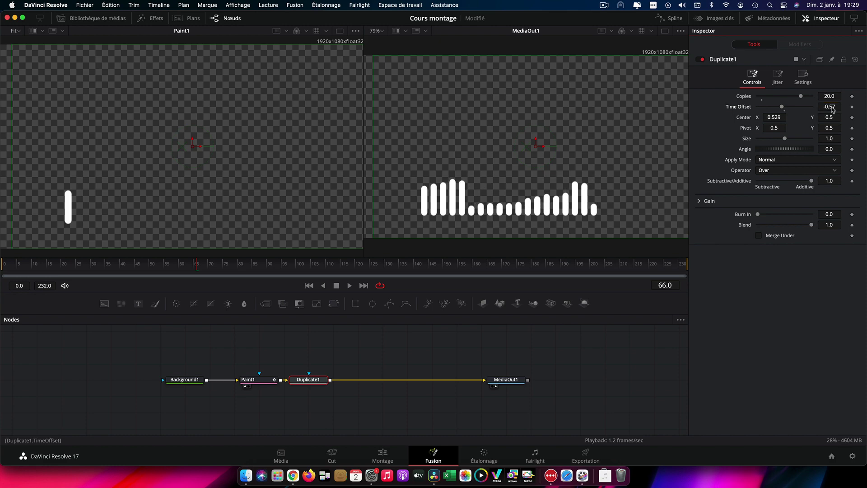
- Play the timeline on the Montage page to preview the duplicated bars with the music
click(382, 457)
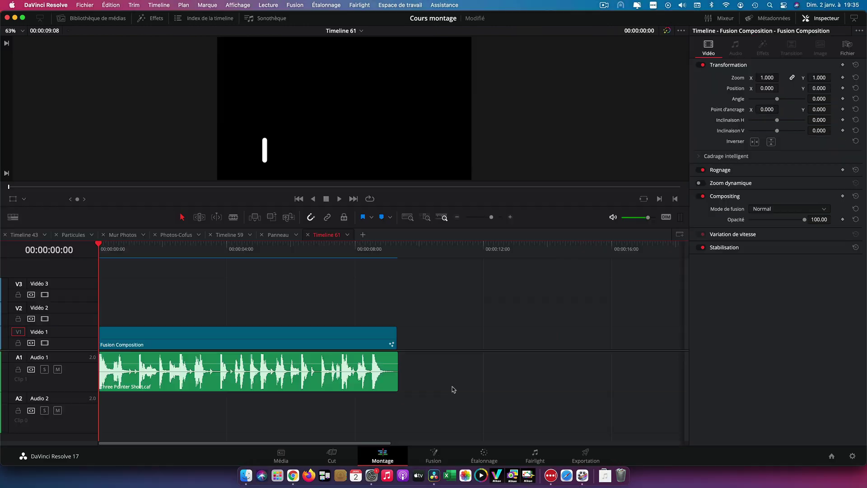
key(space)
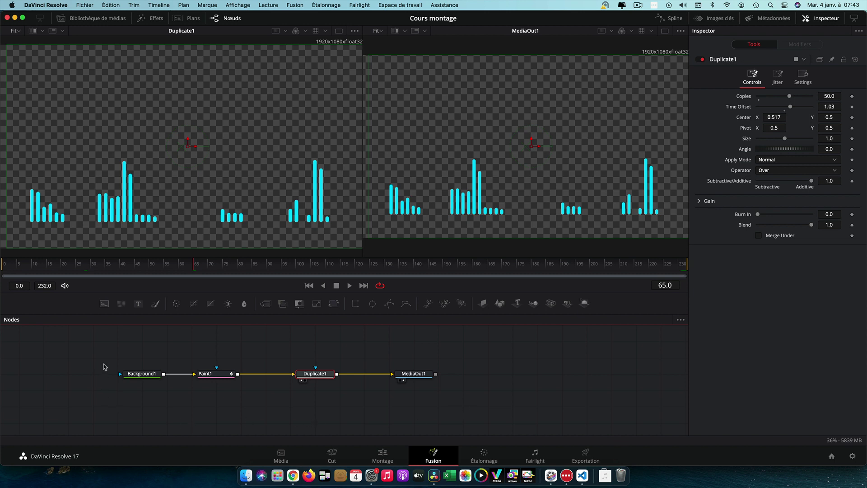
- Duplicate the Background1, Paint1 and Duplicate1 node chain and place the copy below the original
drag(107, 361, 333, 391)
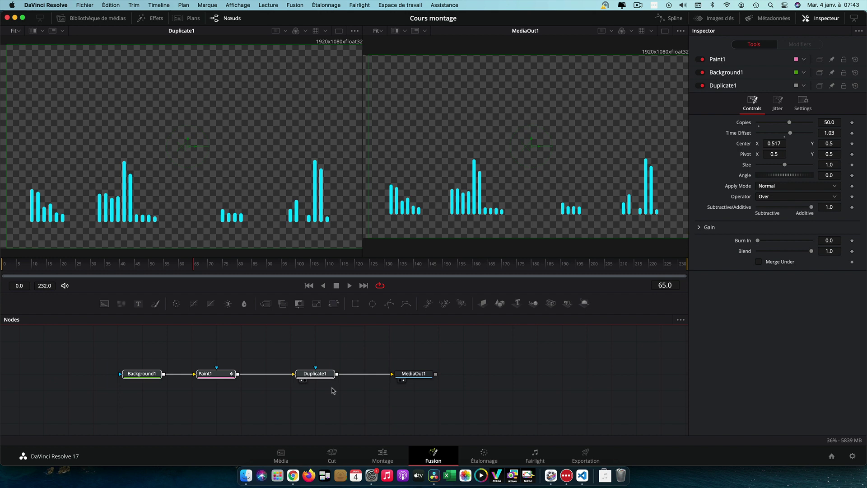
key(super+v)
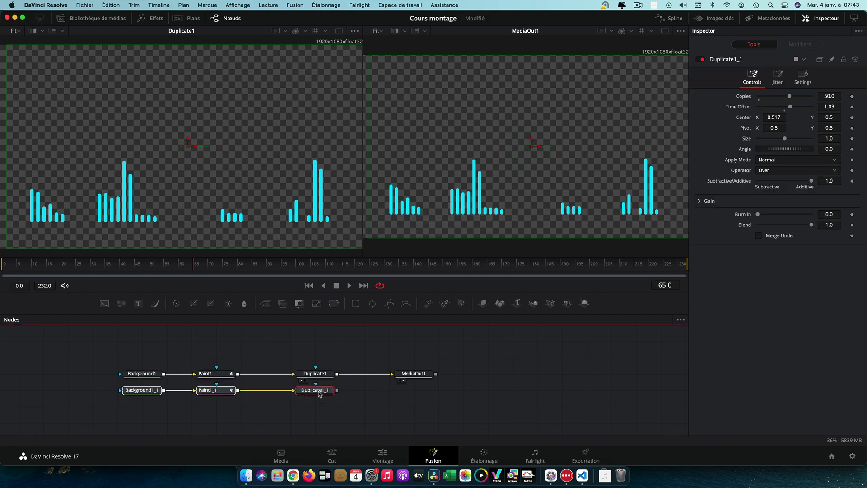
drag(319, 394, 319, 410)
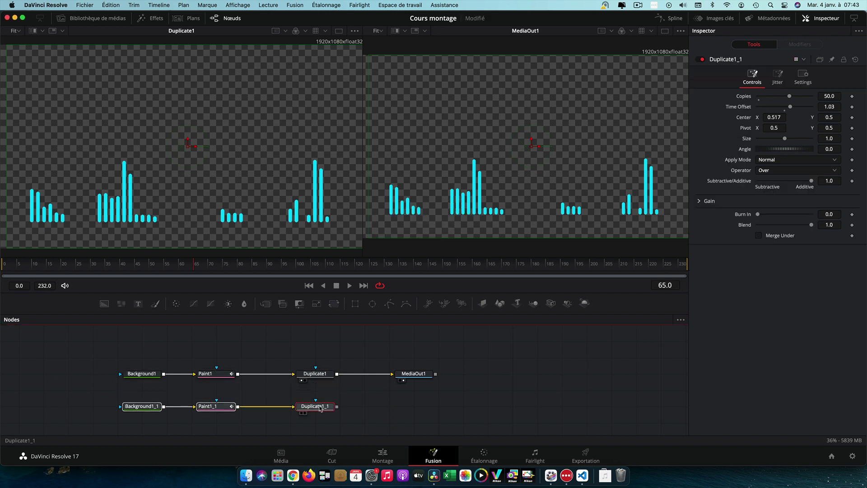
- Add a Transform node after Duplicate1 and set its Center Y to 0.756
click(321, 379)
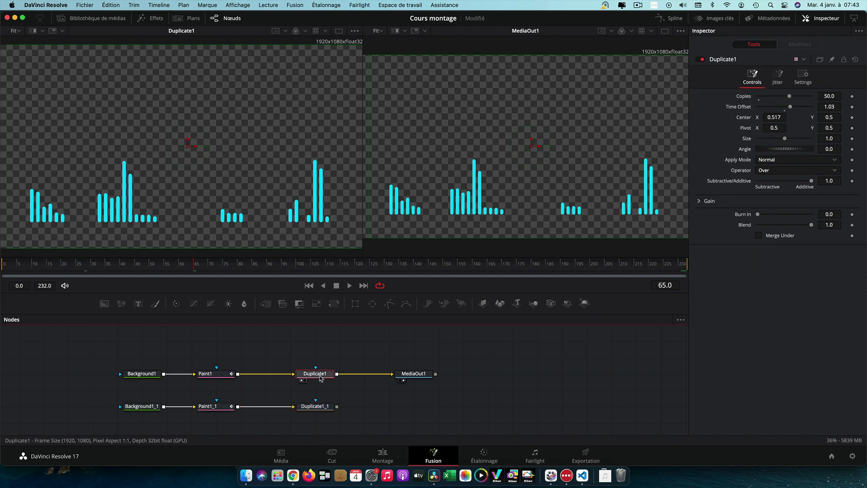
click(334, 305)
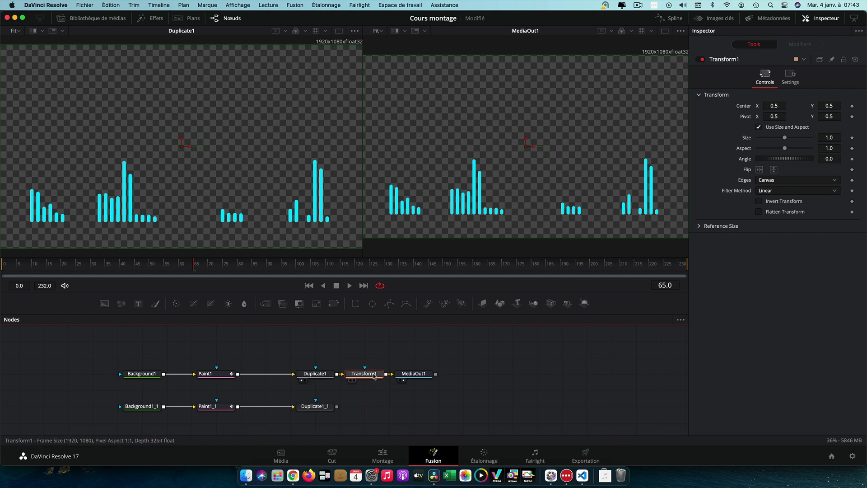
mouse_move(831, 108)
mouse_down()
mouse_move(847, 108)
mouse_move(834, 109)
mouse_up()
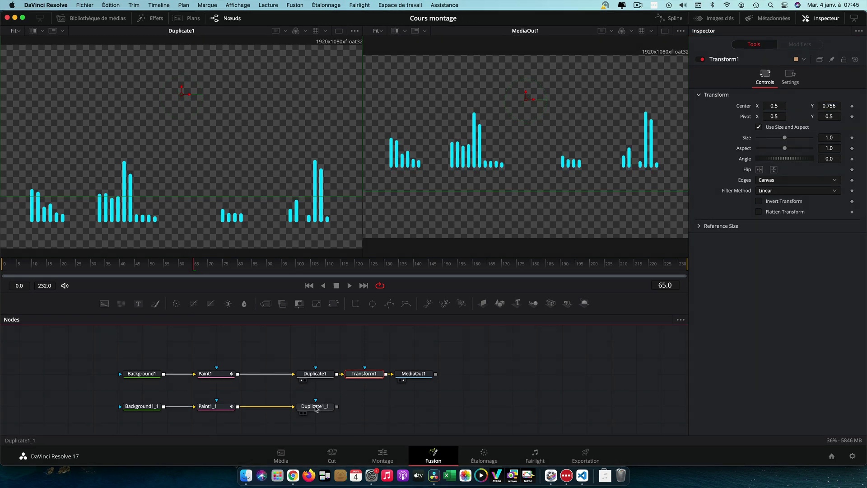
- Add a Transform node after Duplicate1_1 and flip its image vertically
click(316, 406)
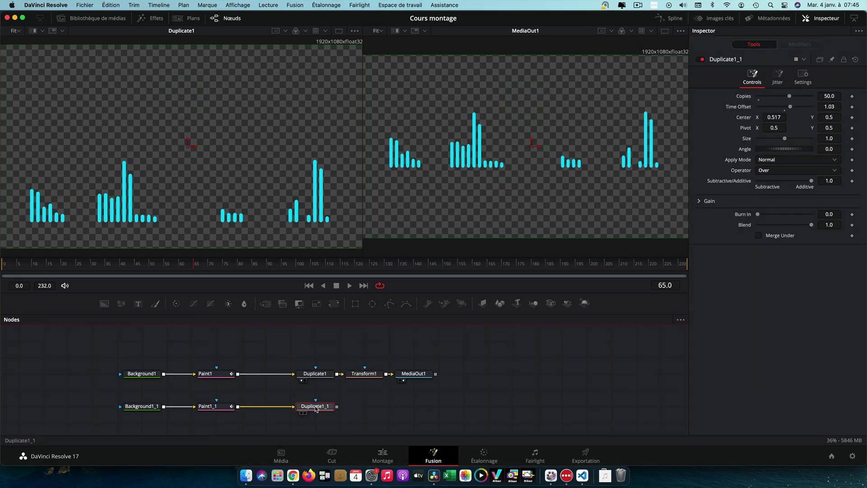
click(334, 305)
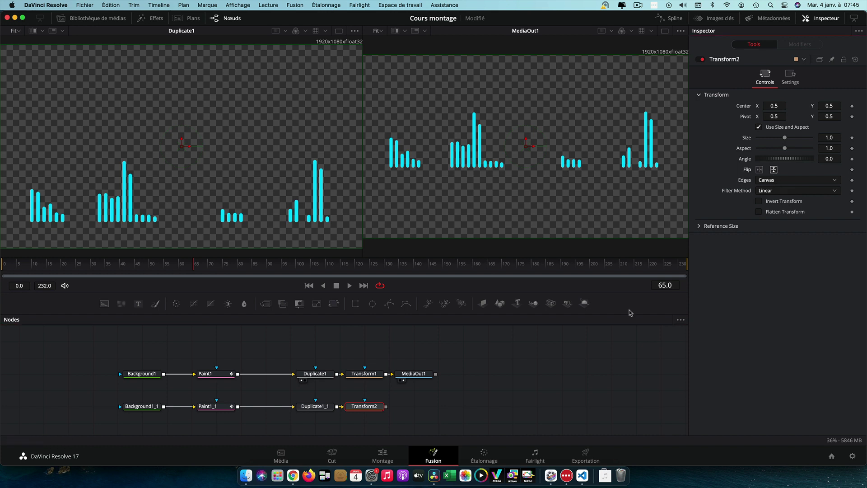
- Merge Transform2 with Transform1 ahead of MediaOut1, and set the Merge node's Center Y to 0.006
drag(426, 377, 501, 377)
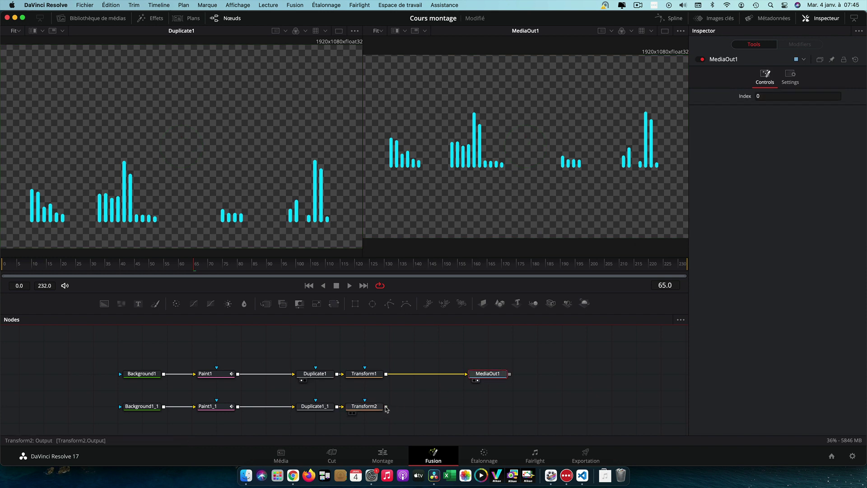
drag(386, 407, 387, 375)
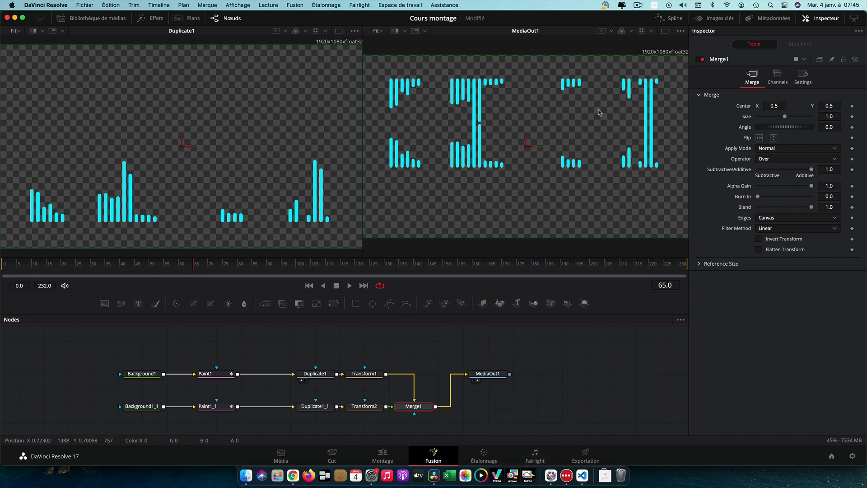
drag(831, 106, 622, 146)
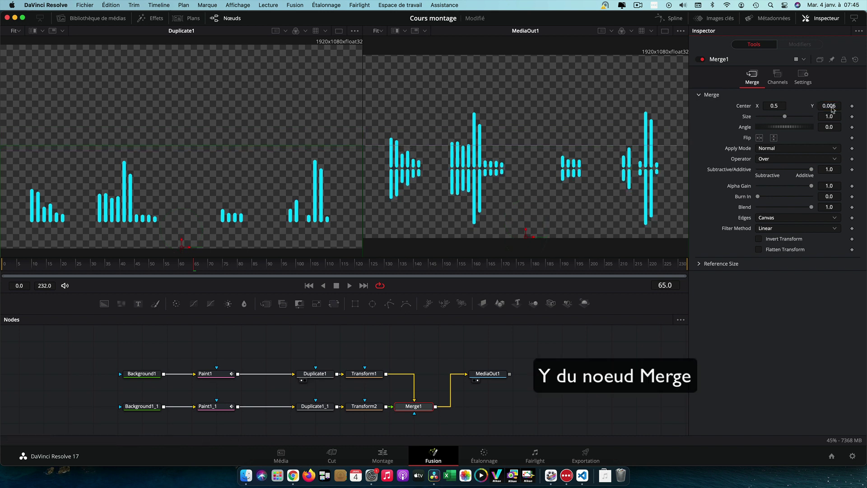